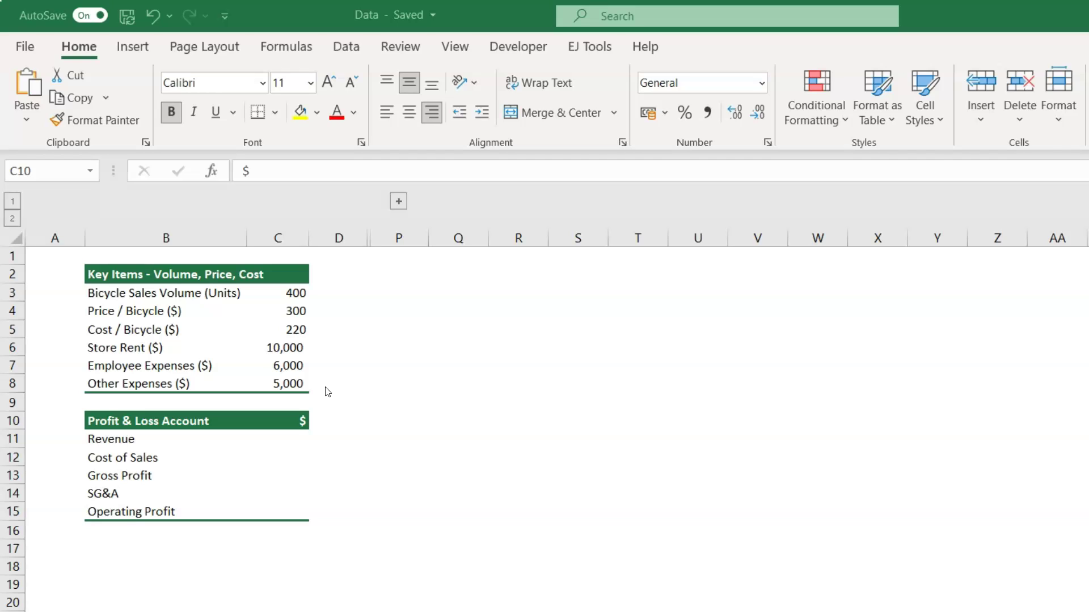
Step: Enter =C3*C4 in C11 so Revenue shows 1,20,000
left_click(292, 440)
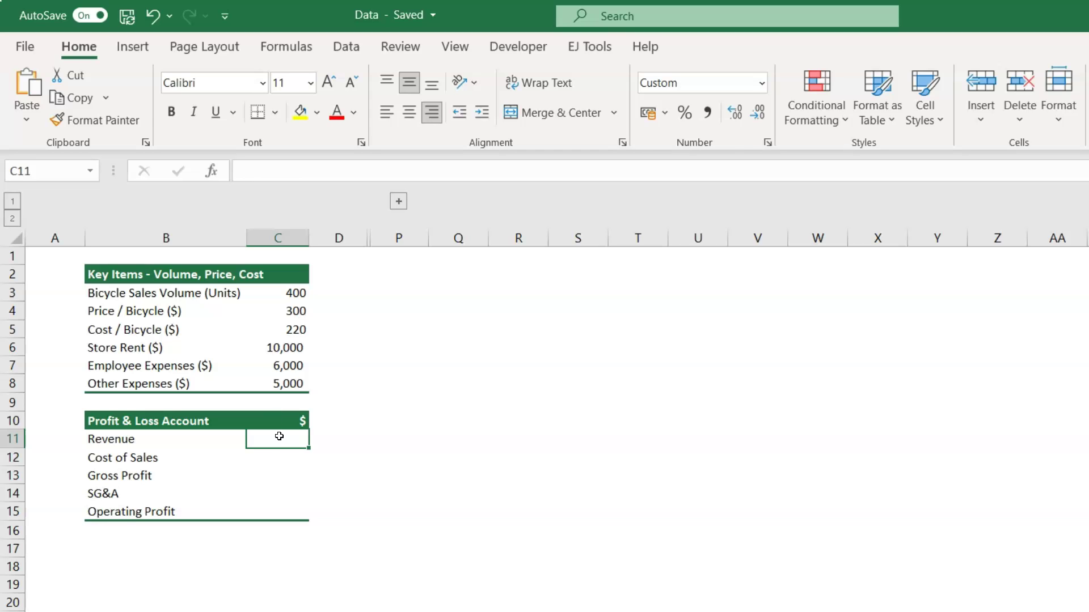
type("=")
left_click(283, 294)
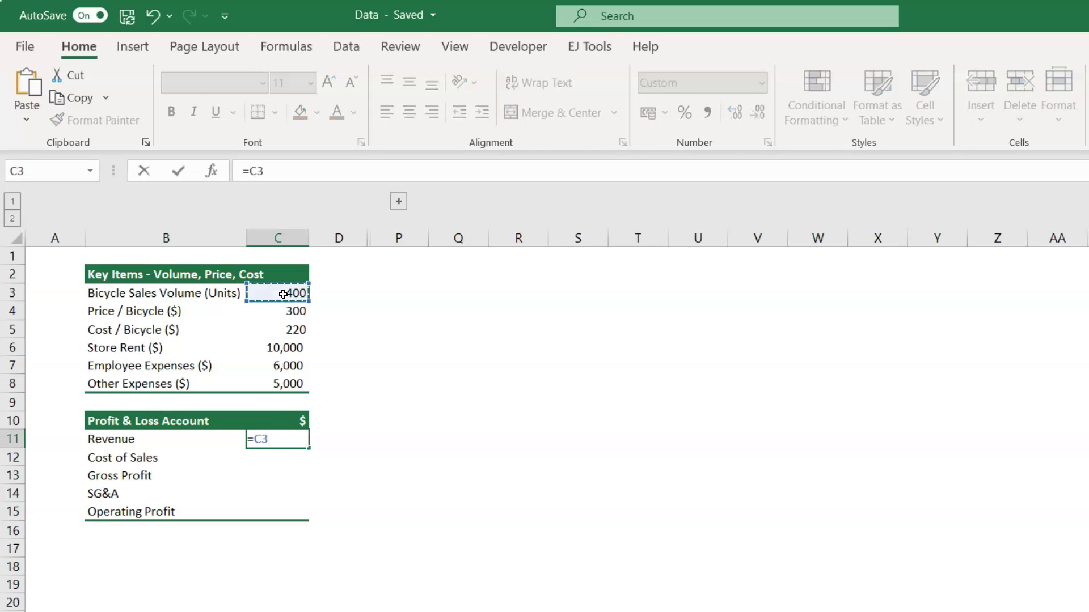
type("*")
left_click(286, 309)
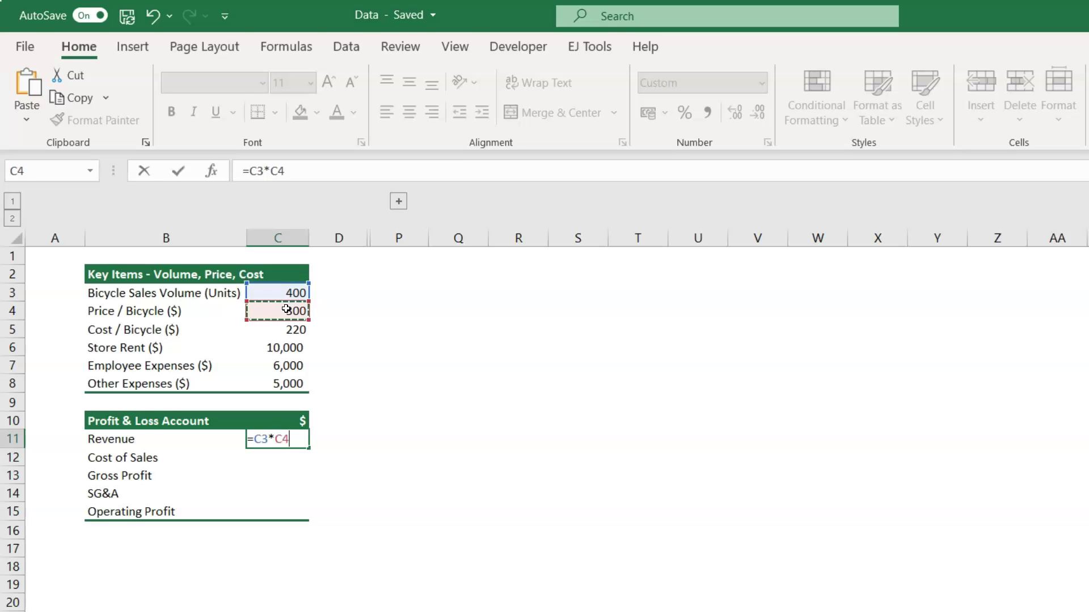
key("Return")
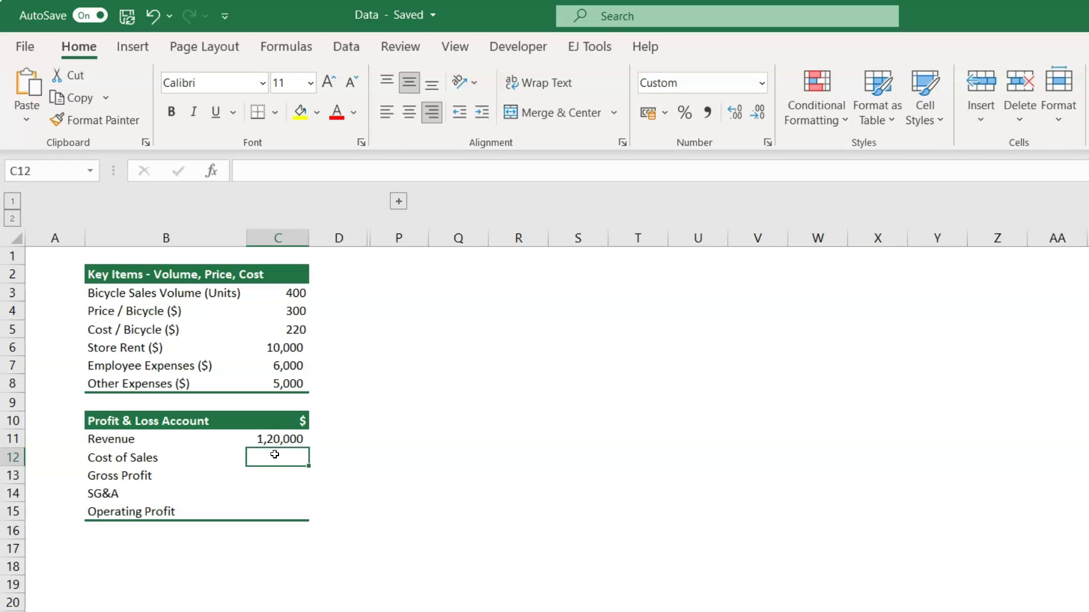
Step: Enter =C3*C5 in C12 so Cost of Sales shows 88,000
type("=")
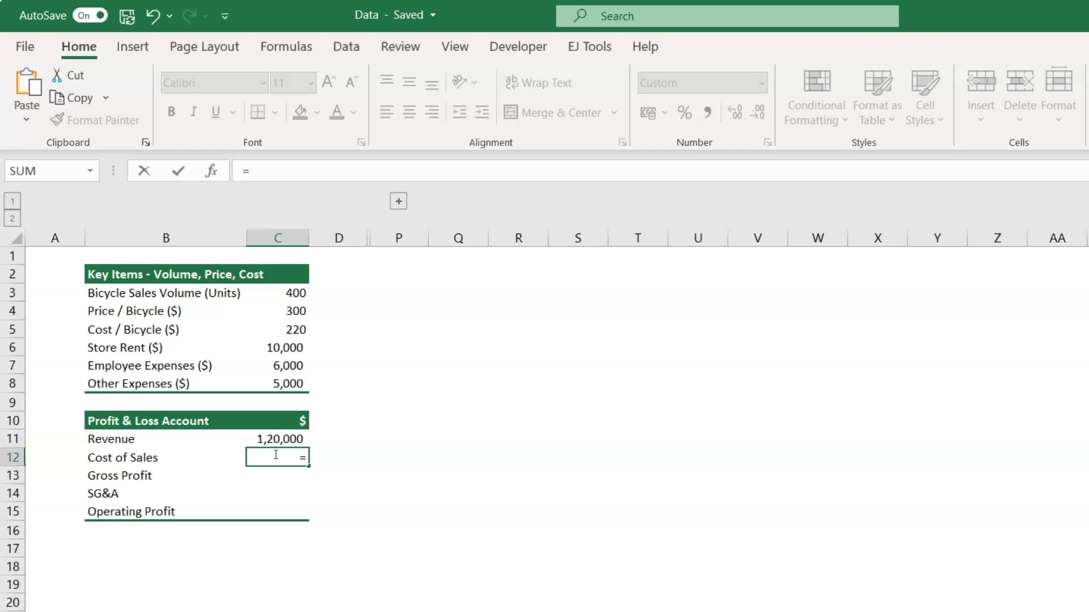
left_click(261, 289)
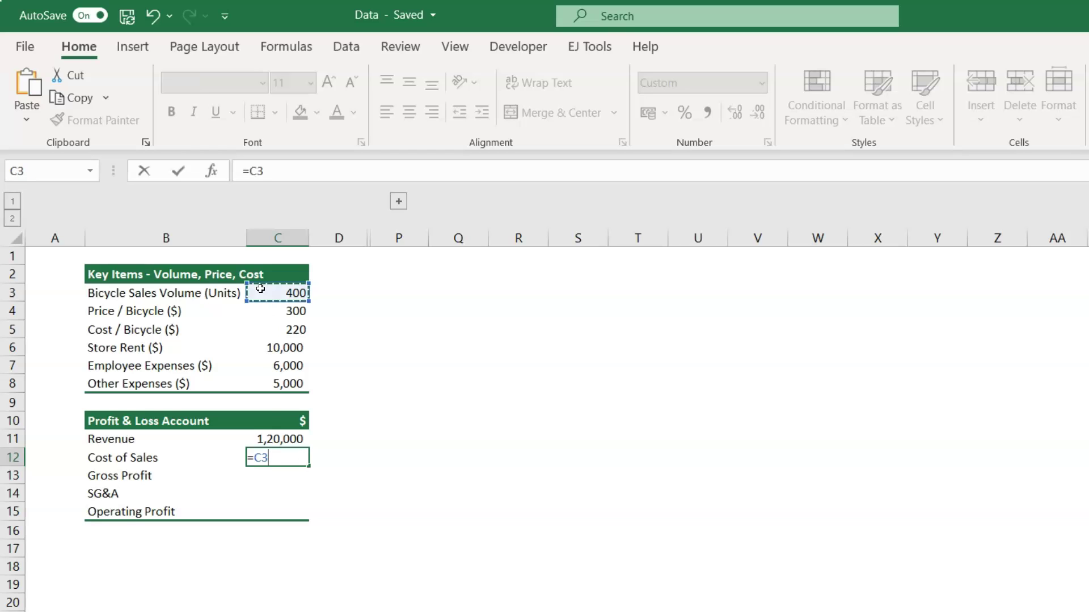
type("*")
left_click(261, 329)
key("Return")
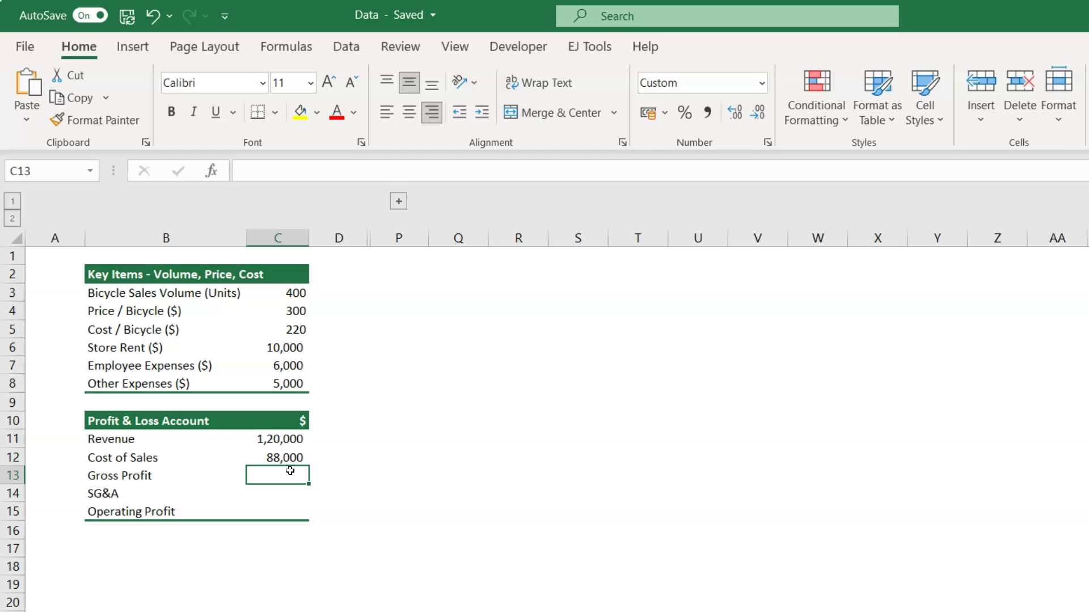
Step: Enter =C11-C12 in C13 so Gross Profit shows 32,000
type("=")
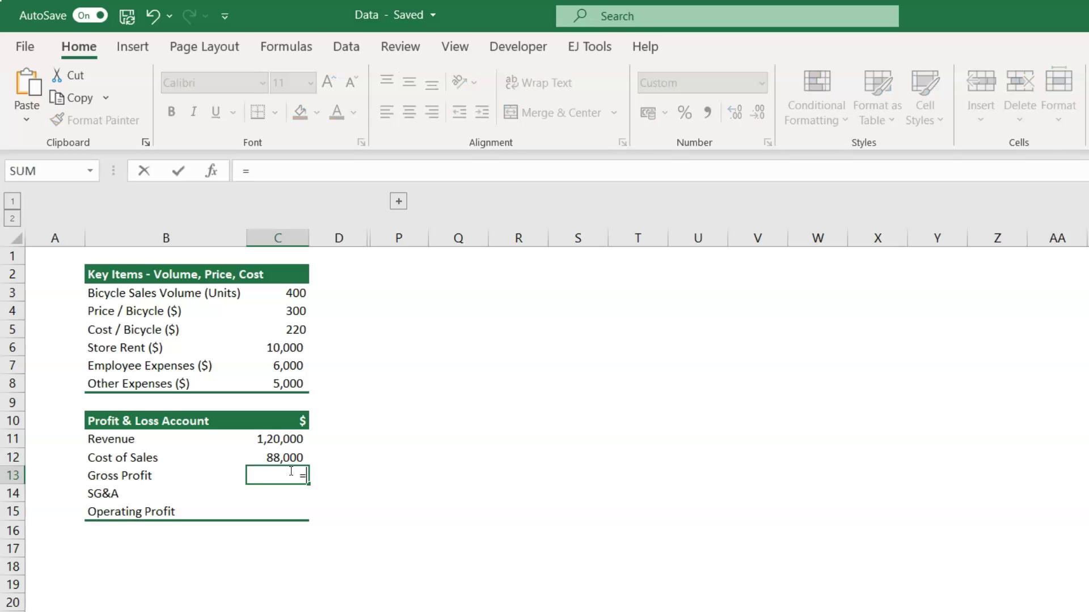
left_click(280, 441)
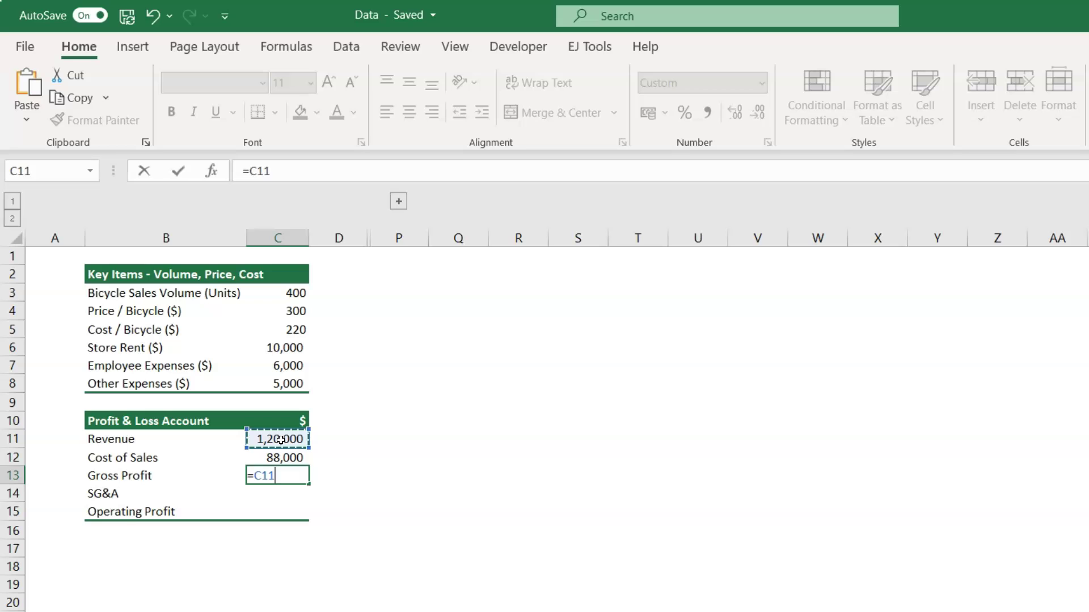
type("-")
left_click(285, 457)
key("Return")
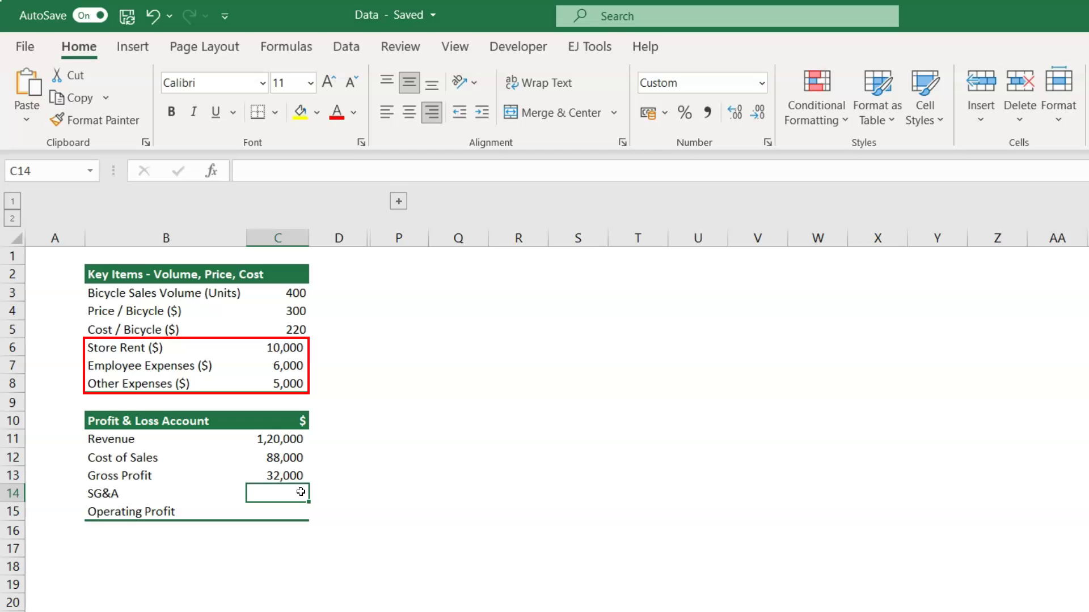
Step: Total rent, employee and other expenses with =C6+C7+C8 in C14, giving SG&A of 21,000
type("=")
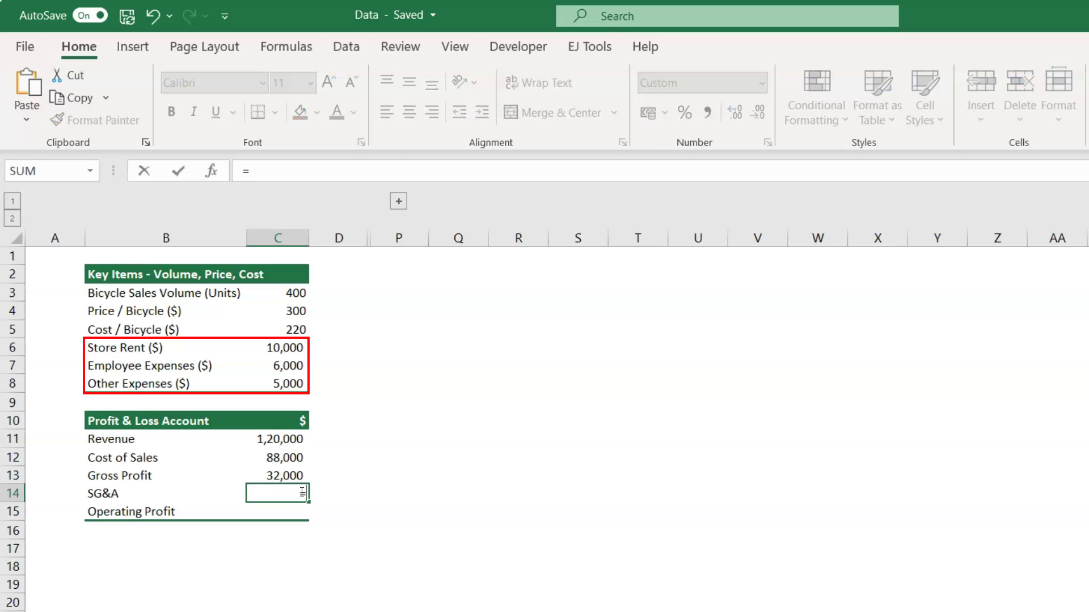
left_click(283, 351)
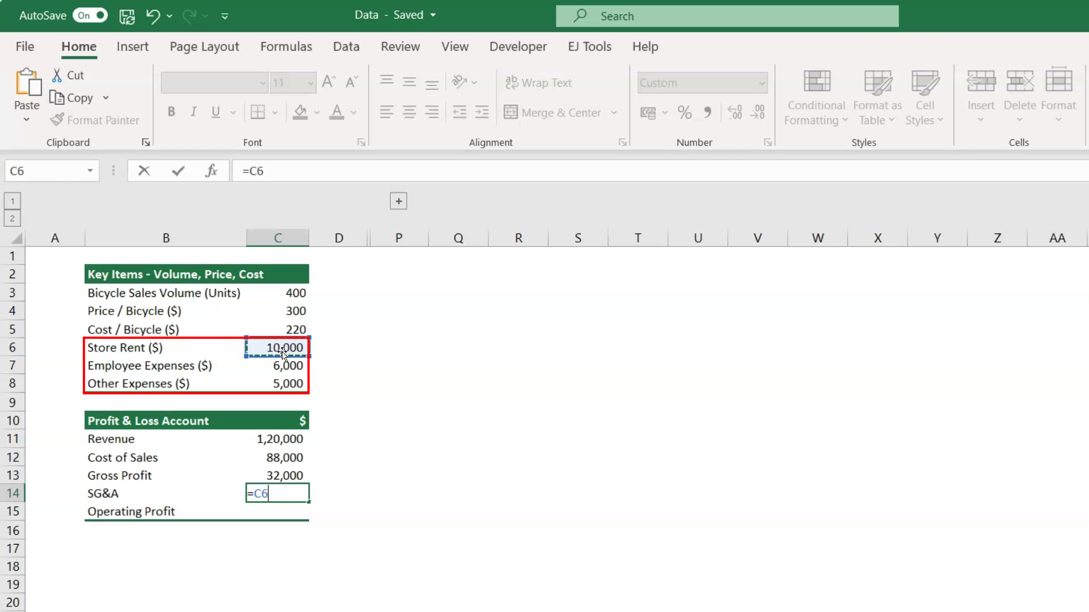
type("+")
left_click(282, 365)
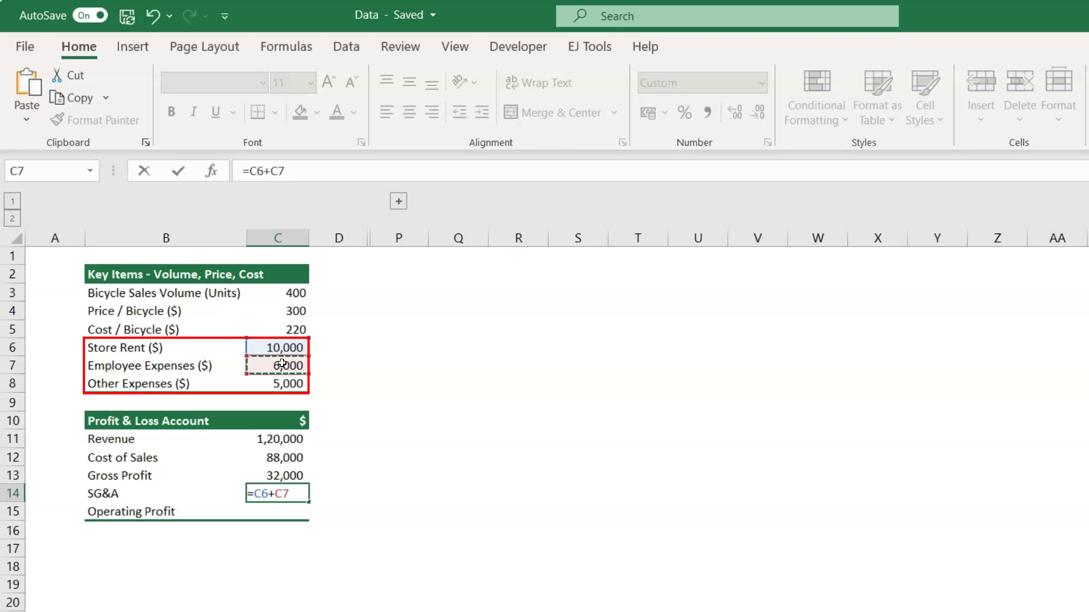
type("+")
left_click(281, 384)
key("Return")
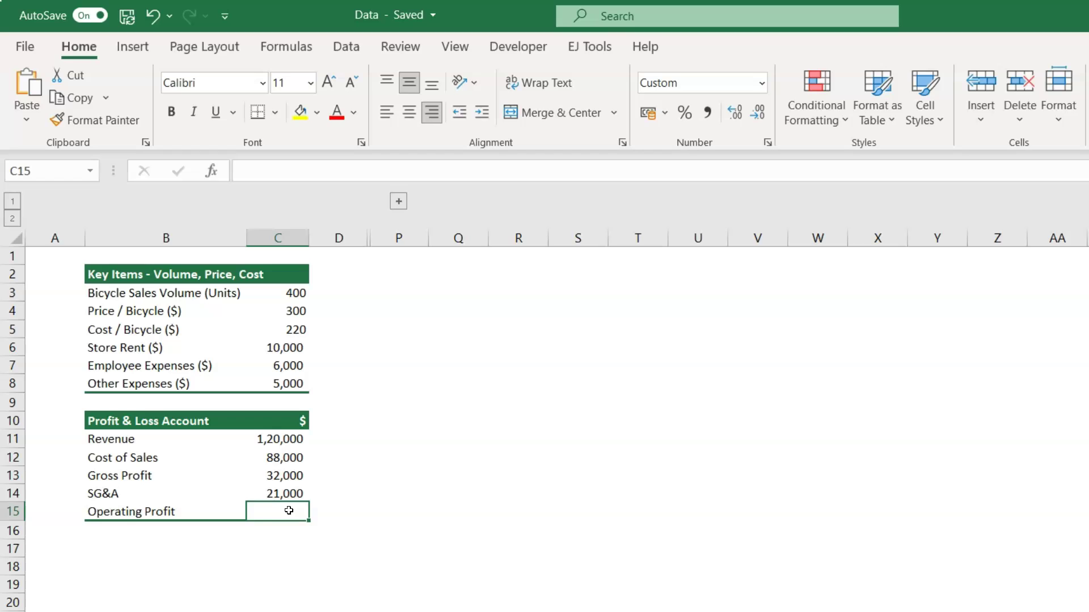
Step: Enter =C13-C14 in C15 so Operating Profit shows 11,000
type("=")
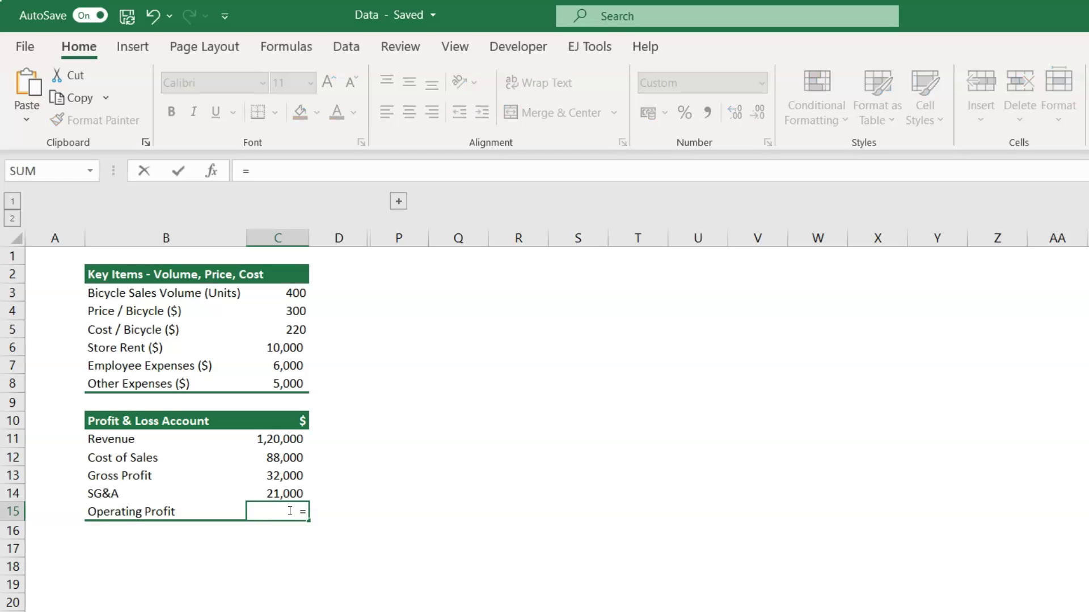
left_click(280, 474)
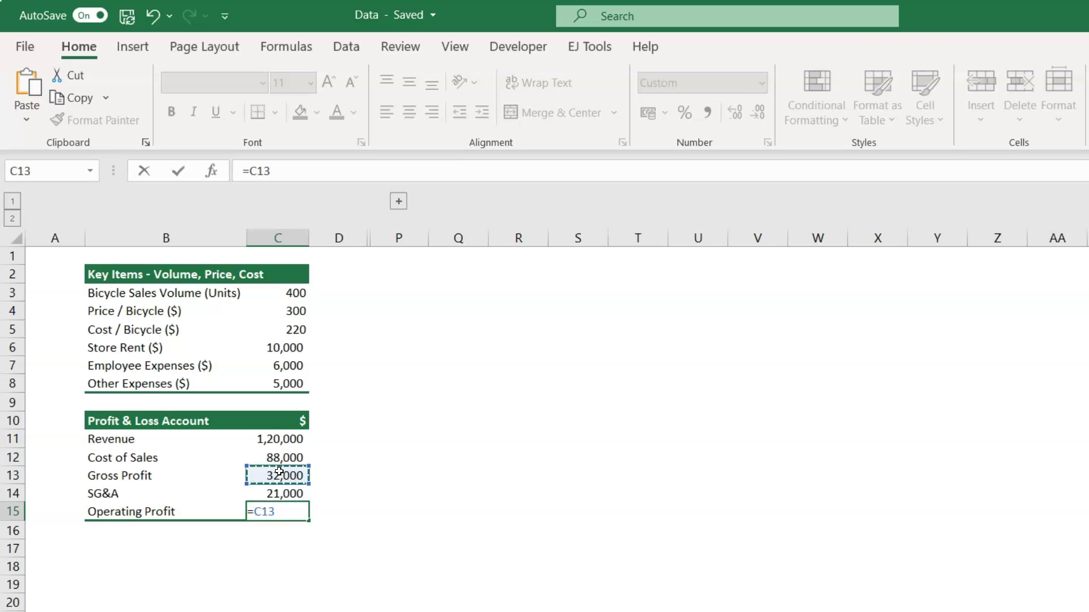
type("-")
left_click(279, 492)
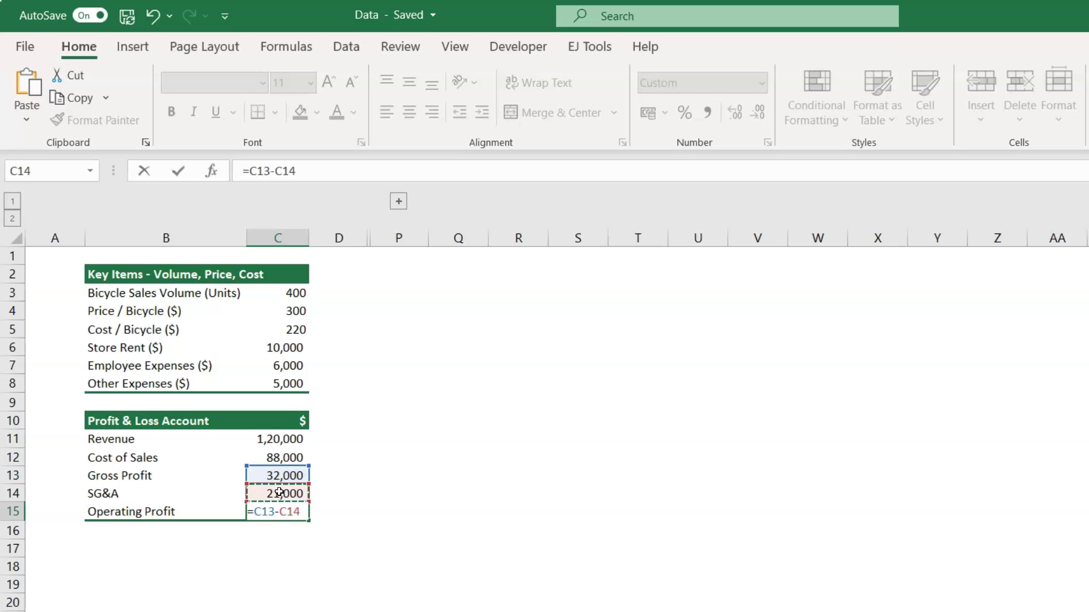
key("Return")
key("Up")
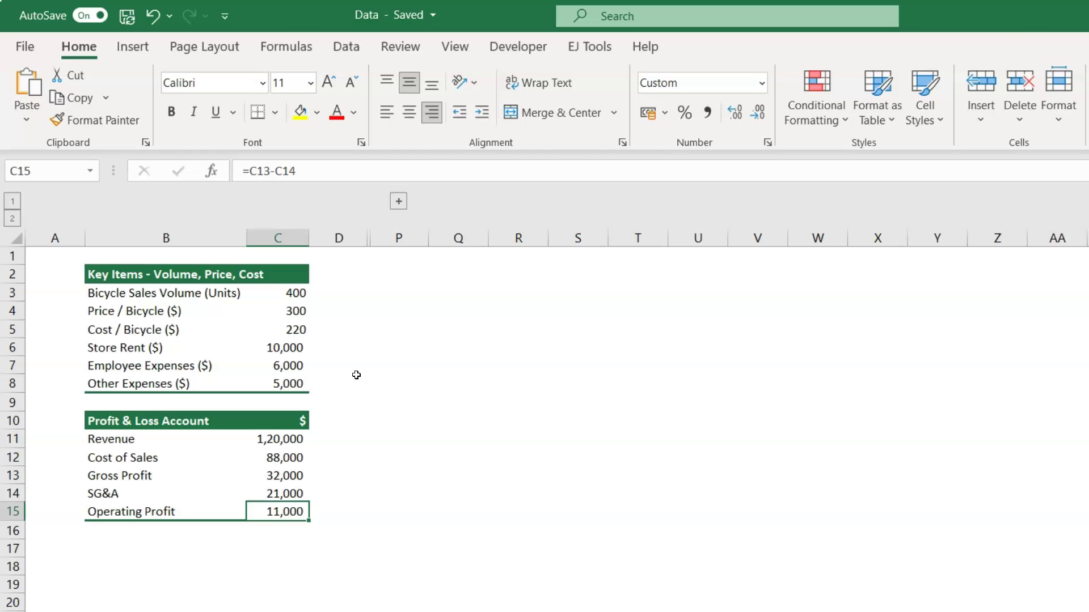
left_click(398, 202)
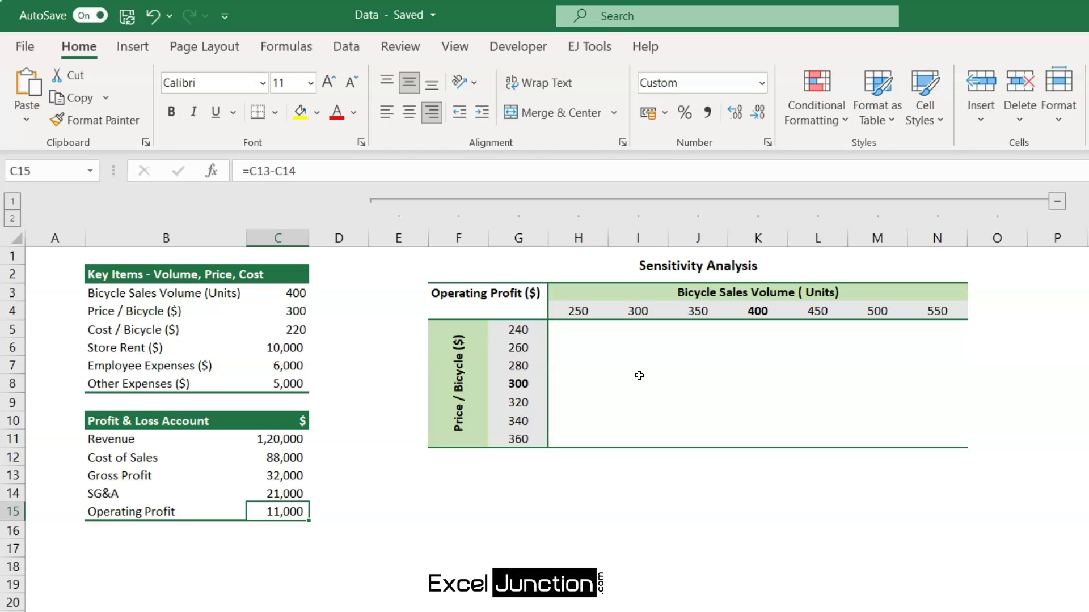
left_click(537, 310)
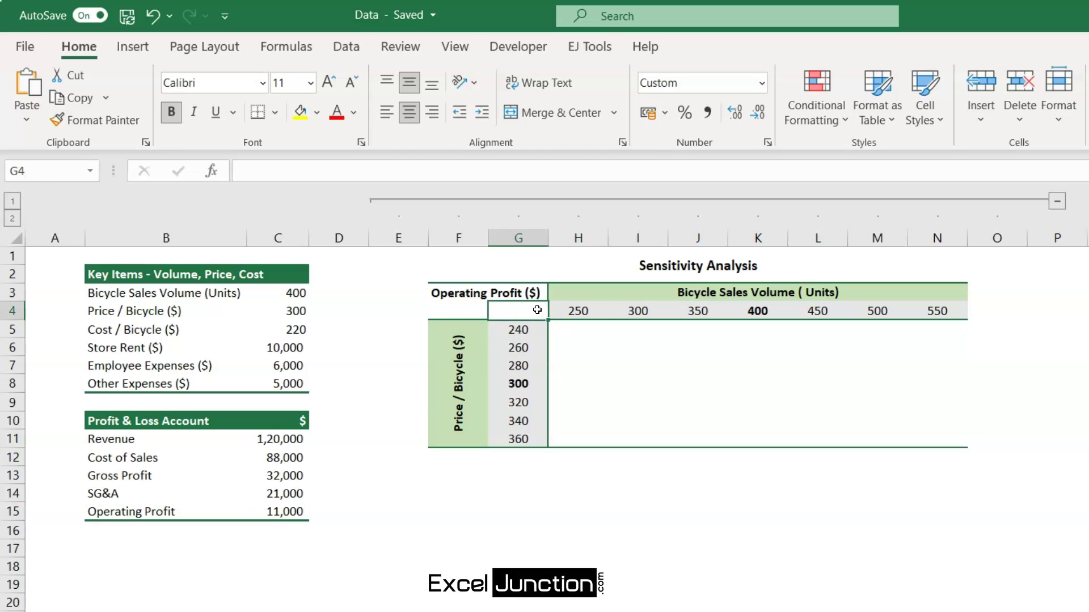
key("ctrl+shift+Right")
key("ctrl+shift+Right")
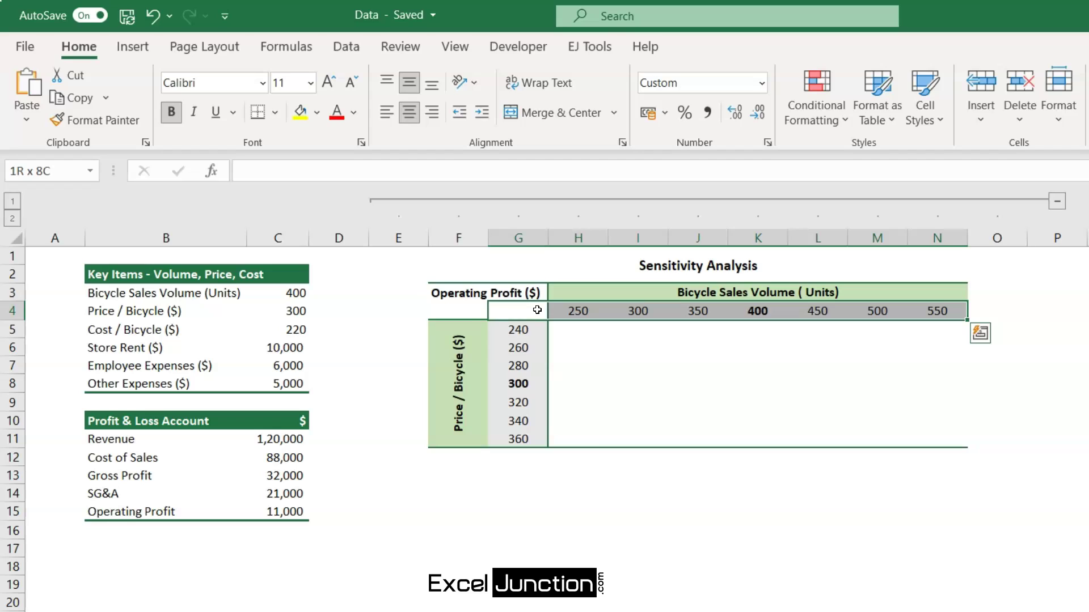
key("ctrl+shift+Down")
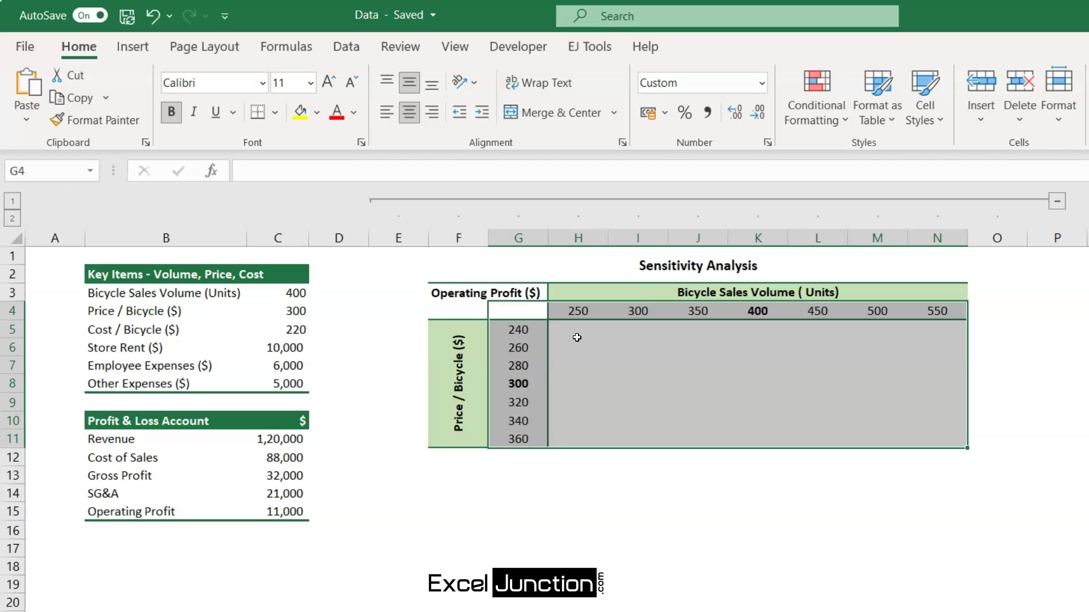
left_click(570, 308)
key("ctrl+shift+Right")
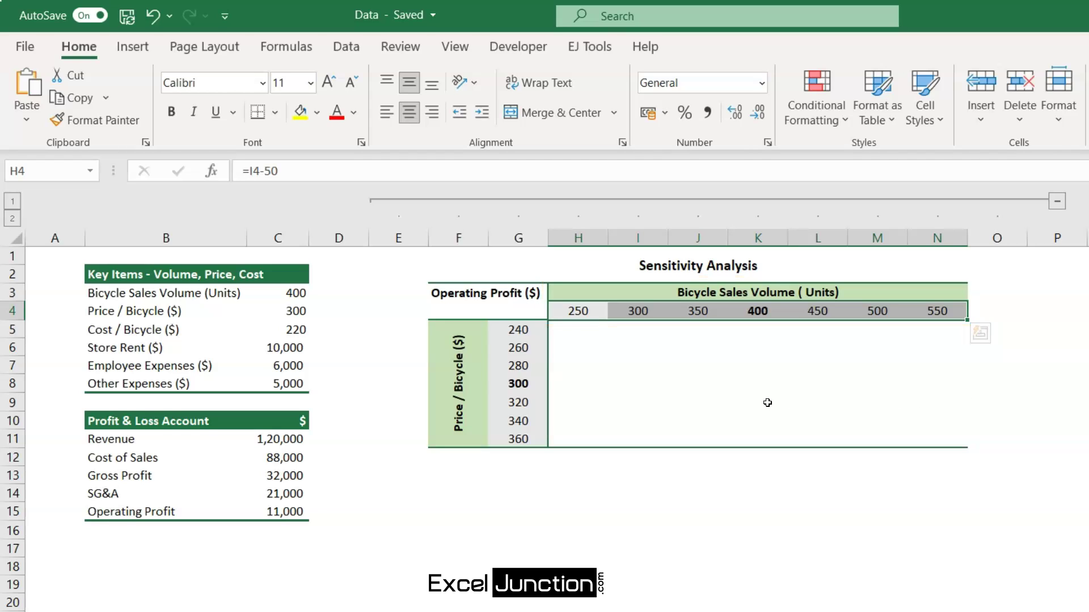
left_click(527, 330)
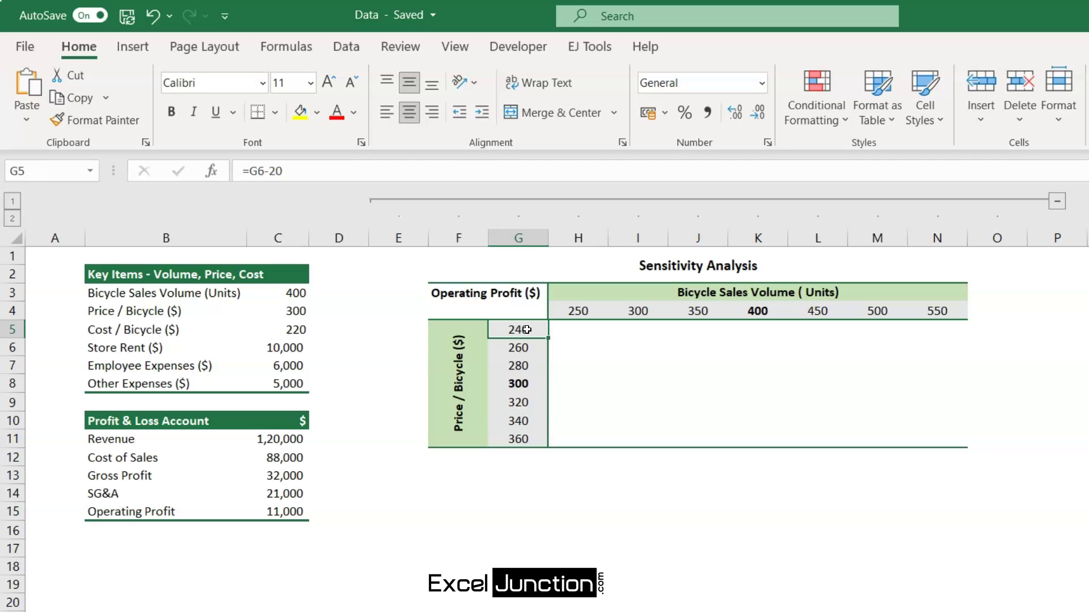
key("ctrl+shift+Down")
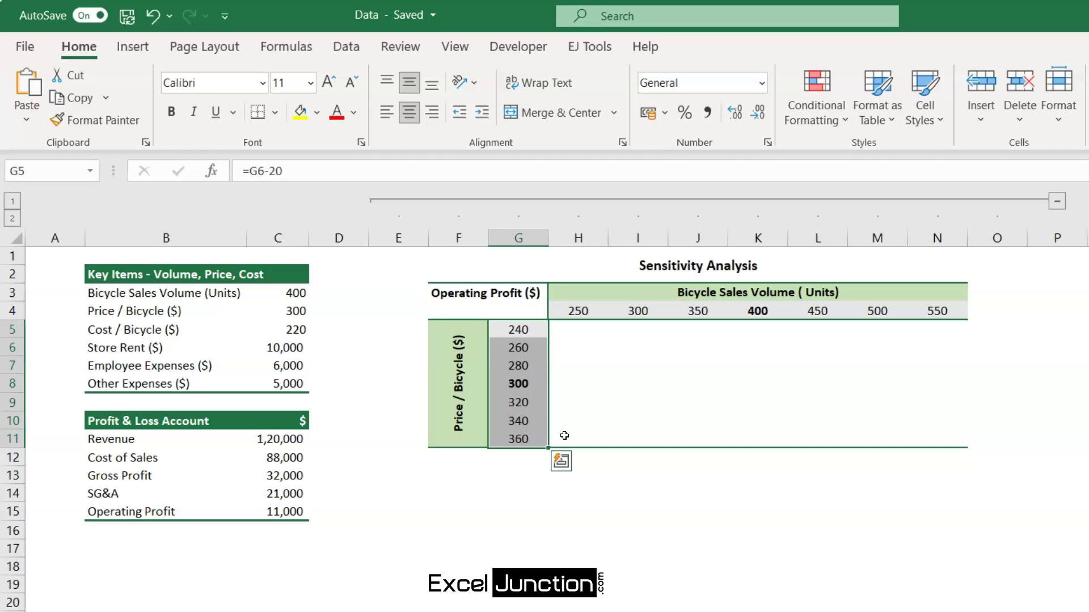
Step: Link corner cell G4 to Operating Profit with =C15 and select the table range G4:N11
left_click(525, 307)
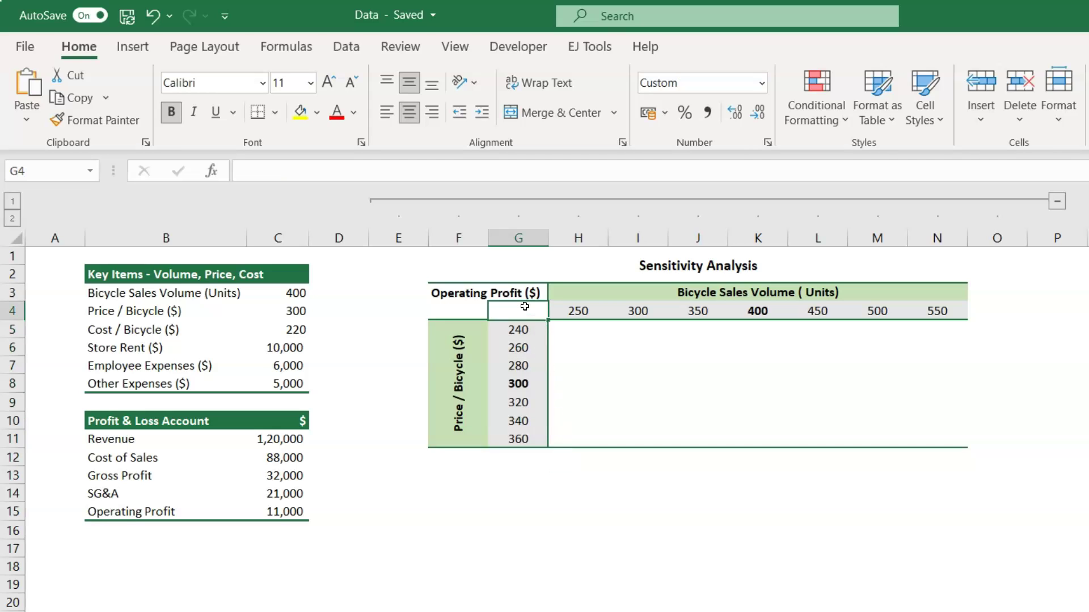
type("=")
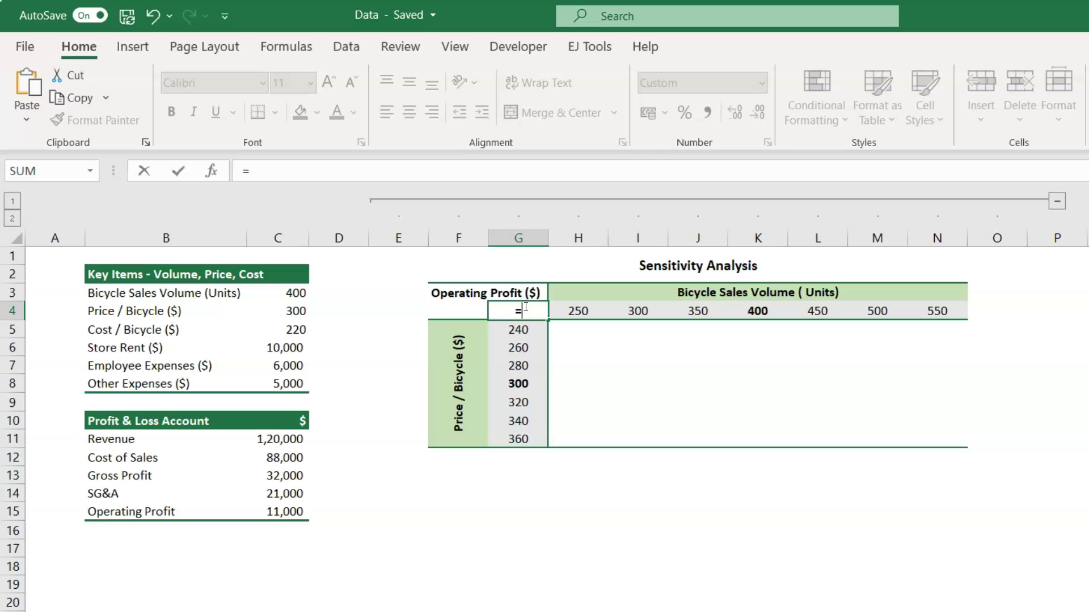
left_click(288, 508)
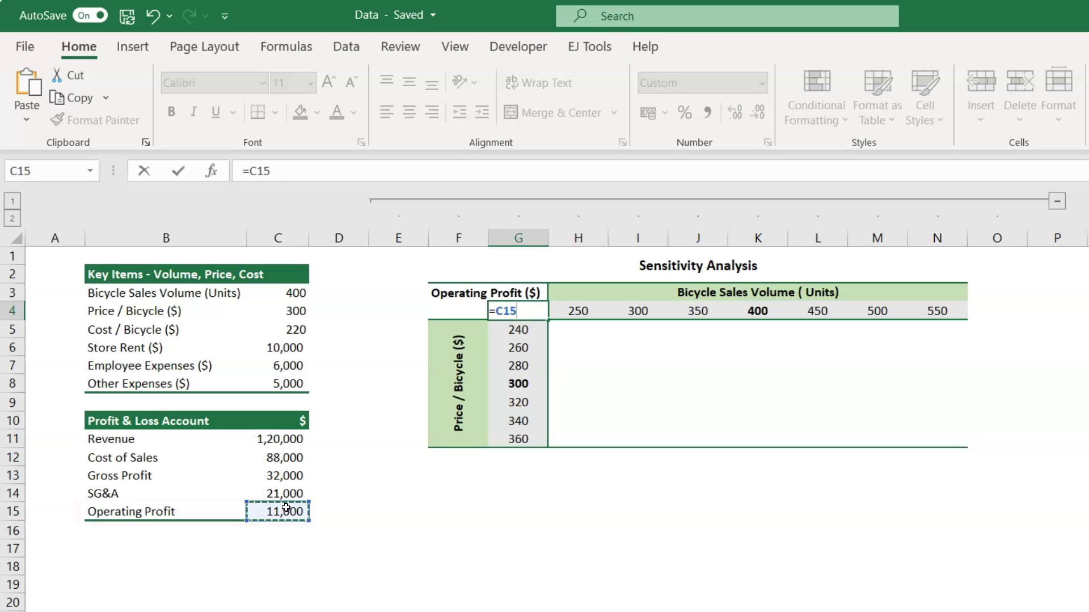
key("Return")
key("Up")
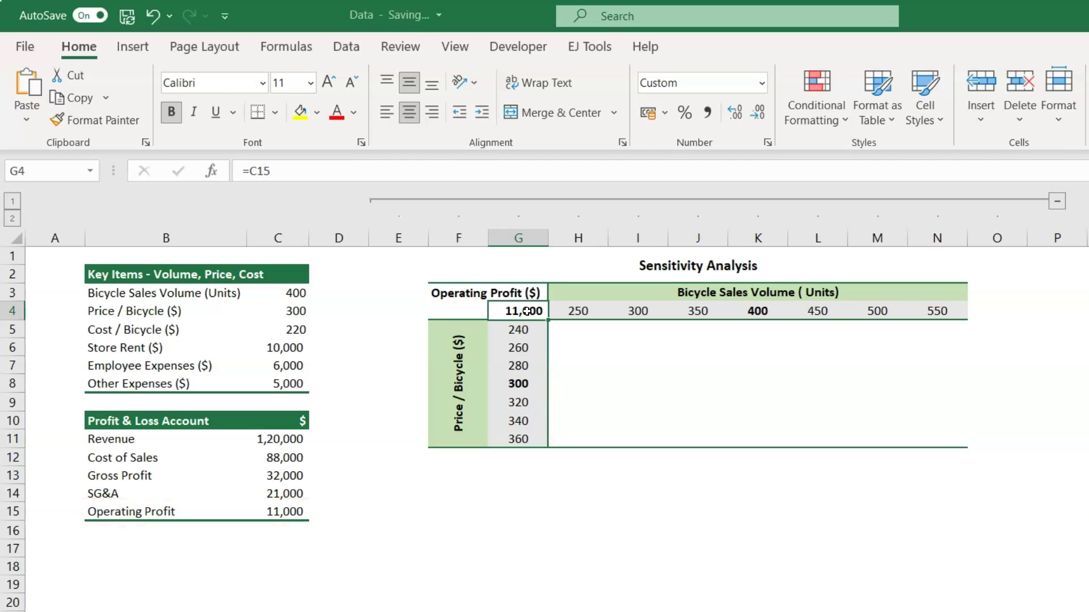
key("ctrl+shift+Right")
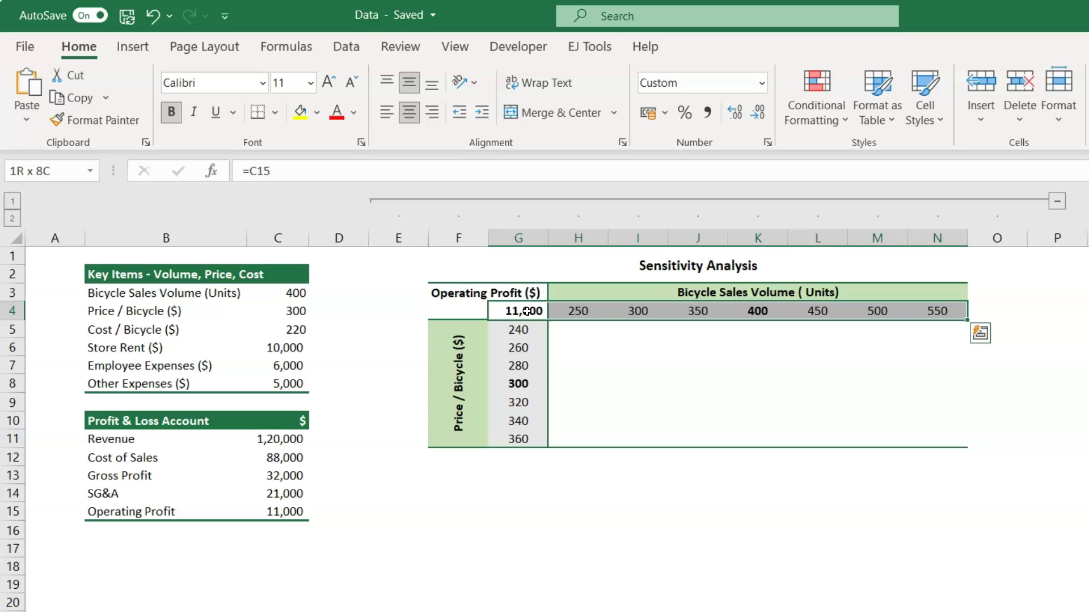
key("ctrl+shift+Down")
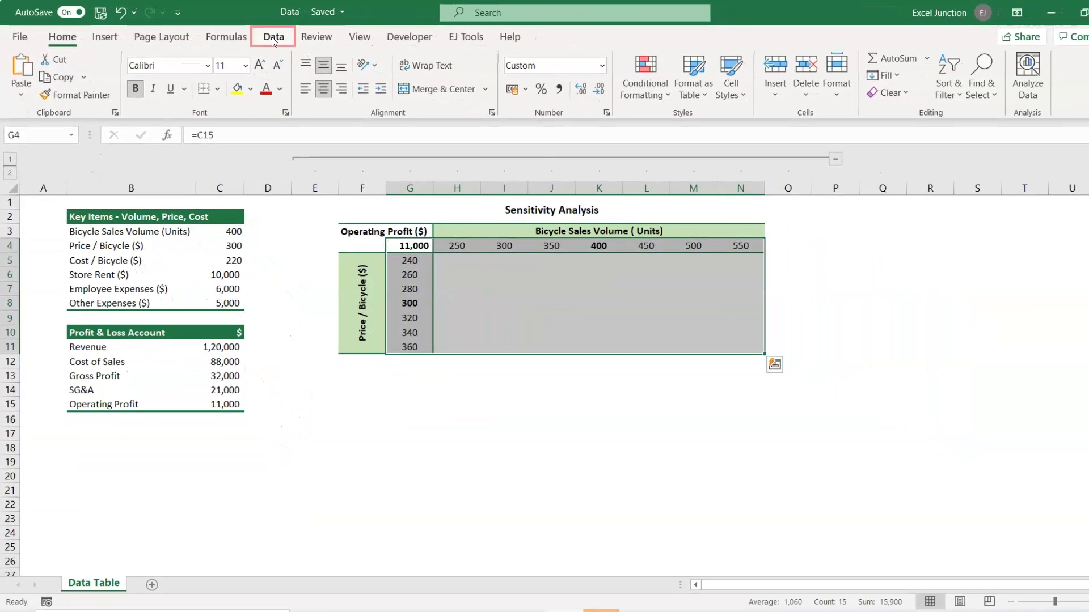
Step: Create a What-If Data Table with row input $C$3 and column input $C$4
left_click(273, 38)
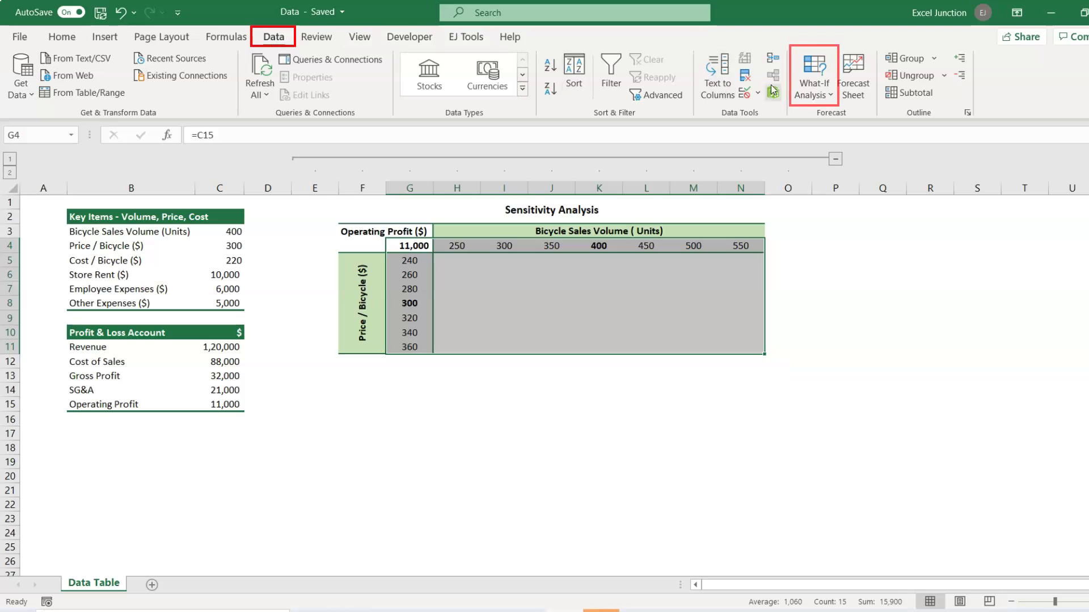
left_click(814, 92)
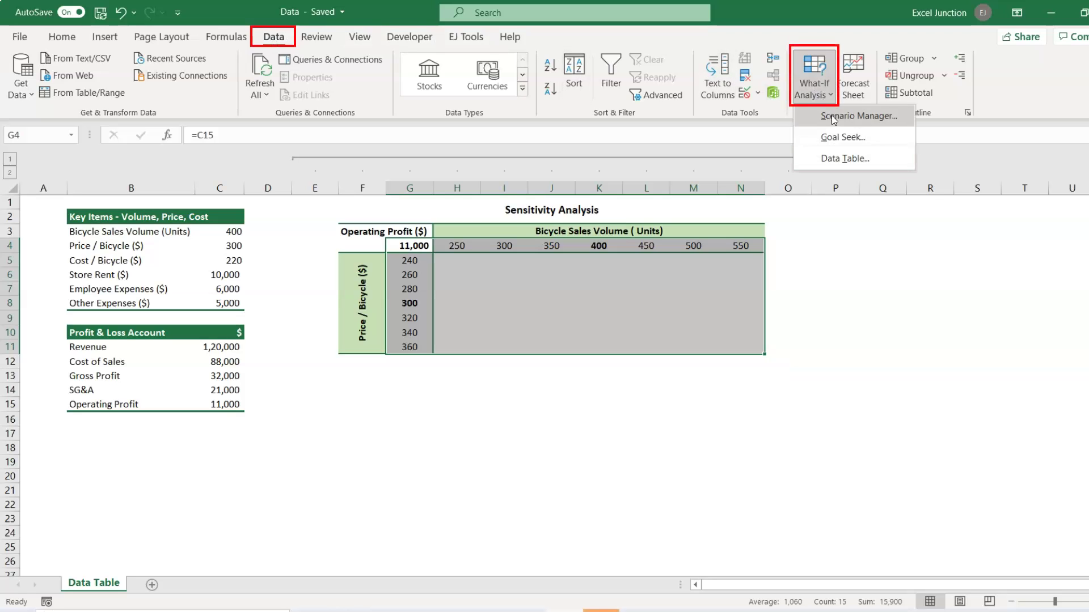
left_click(839, 159)
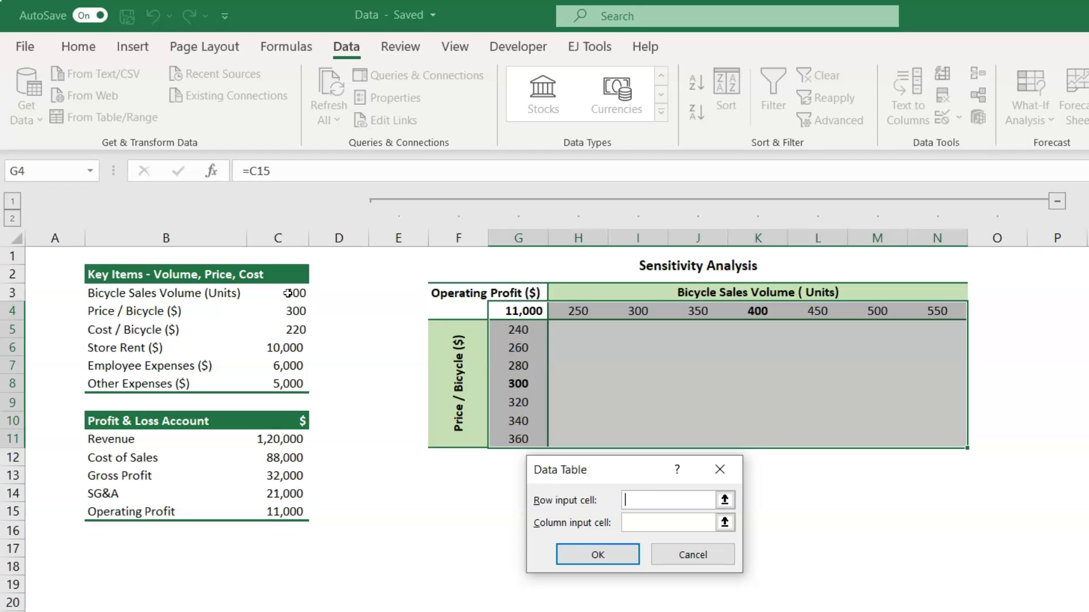
left_click(288, 293)
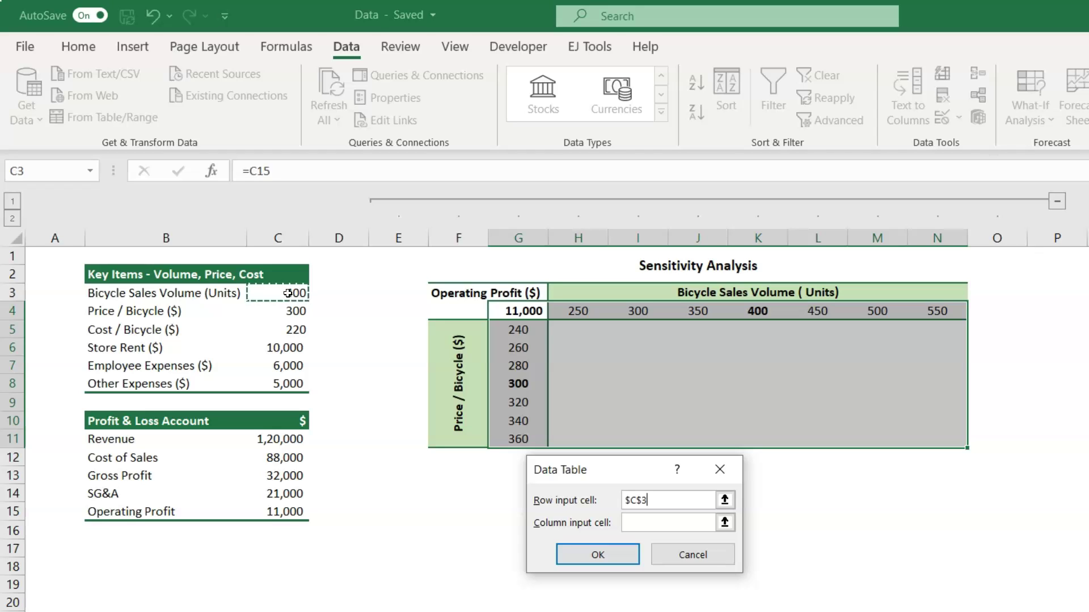
left_click(662, 530)
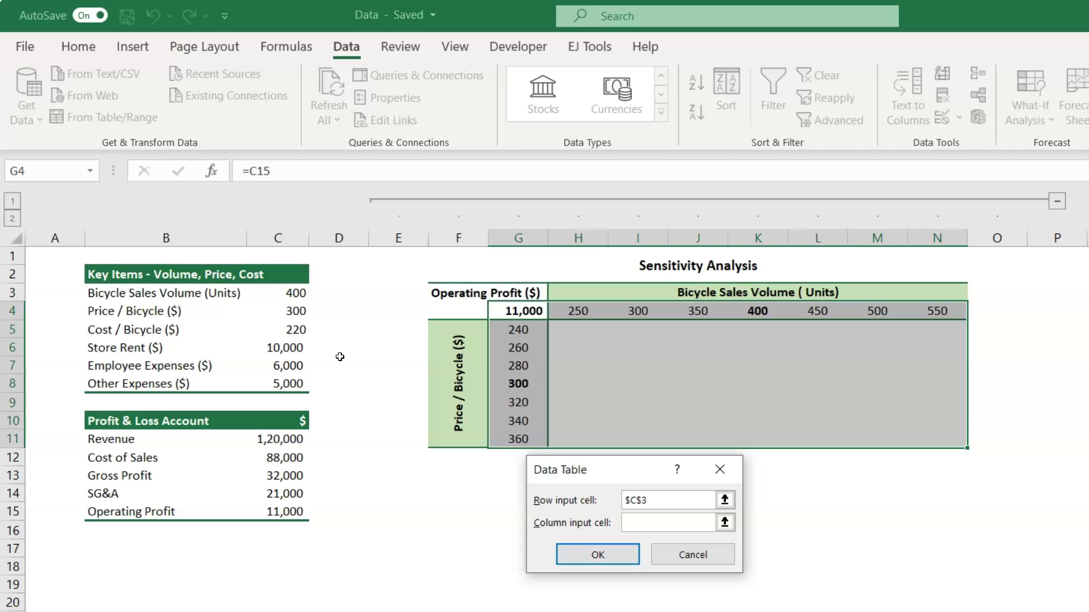
left_click(286, 311)
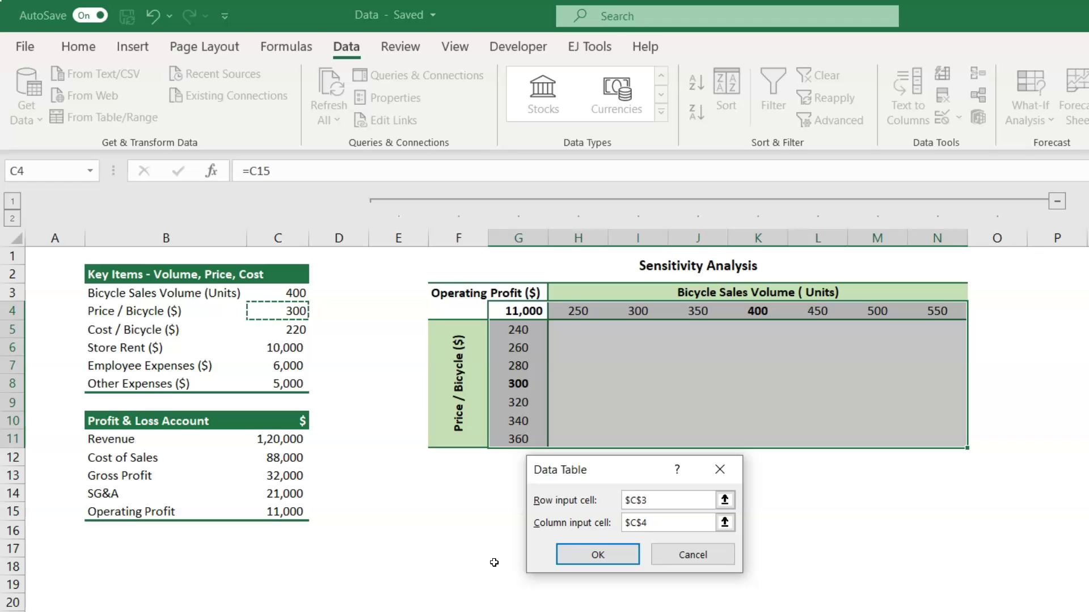
left_click(608, 559)
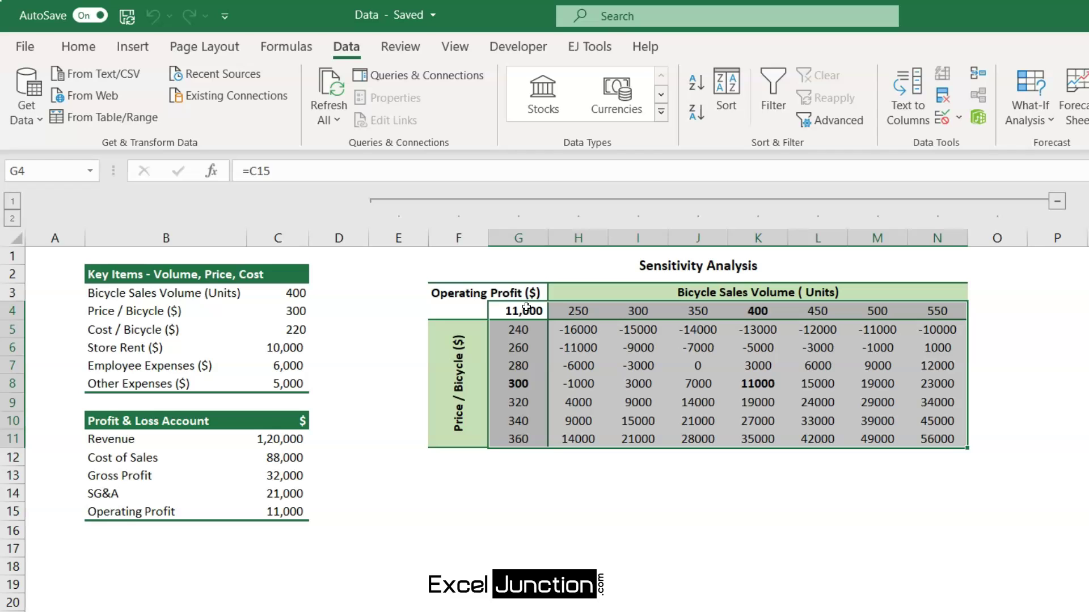
left_click(526, 308)
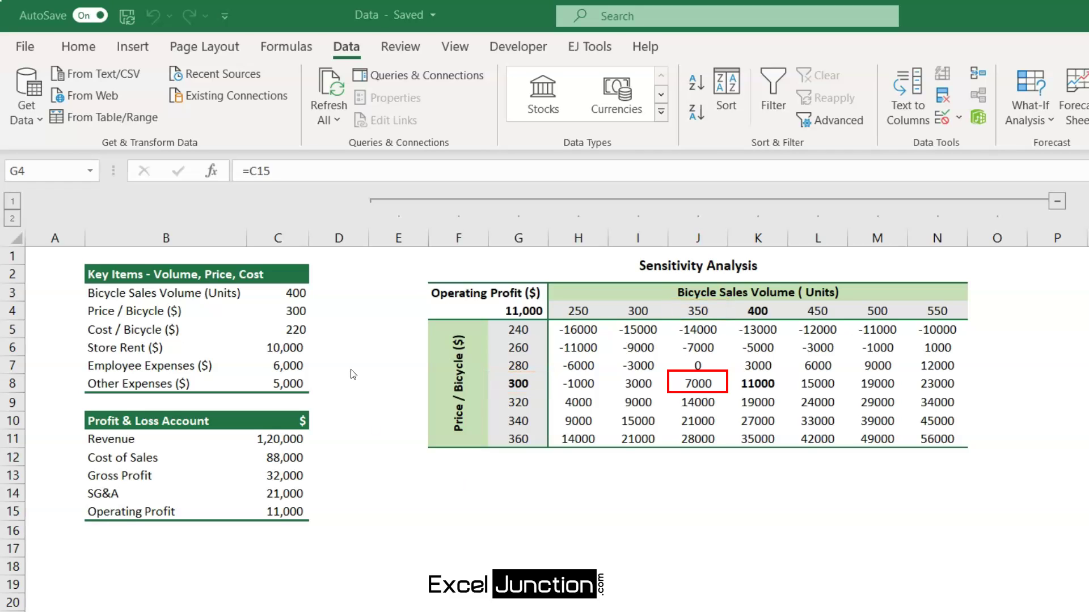
Step: Set sales volume in C3 to 350 and price in C4 to 320, giving operating profit 14,000
left_click(292, 293)
type("350")
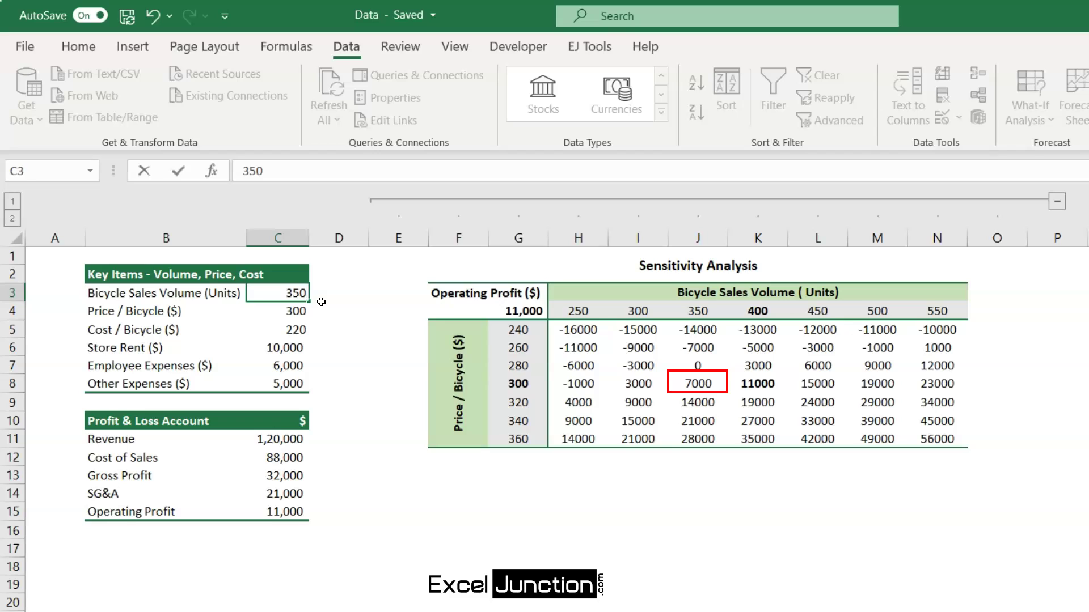
key("Return")
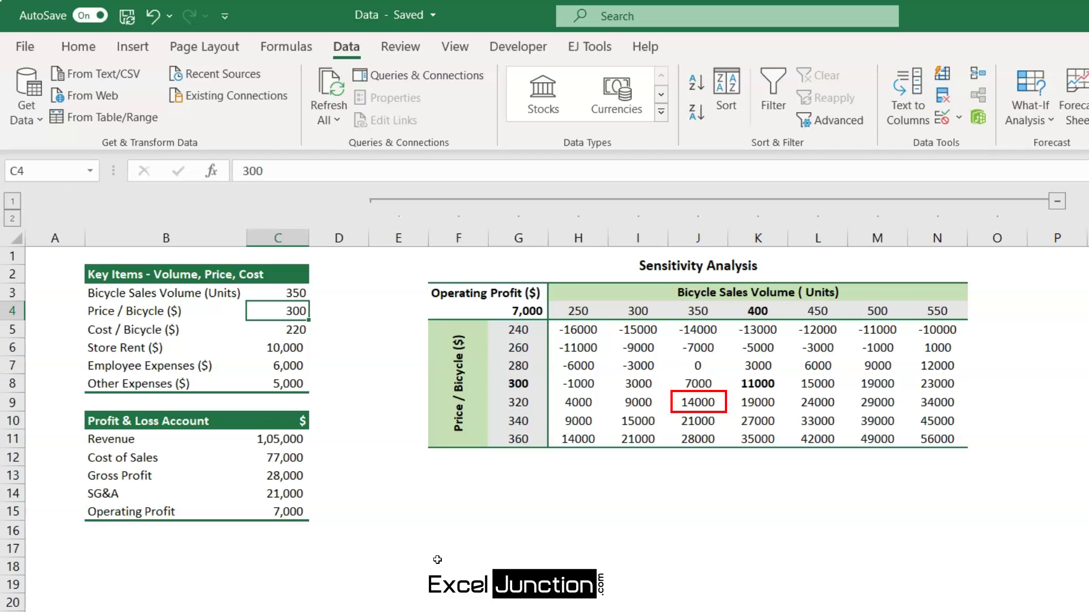
type("320")
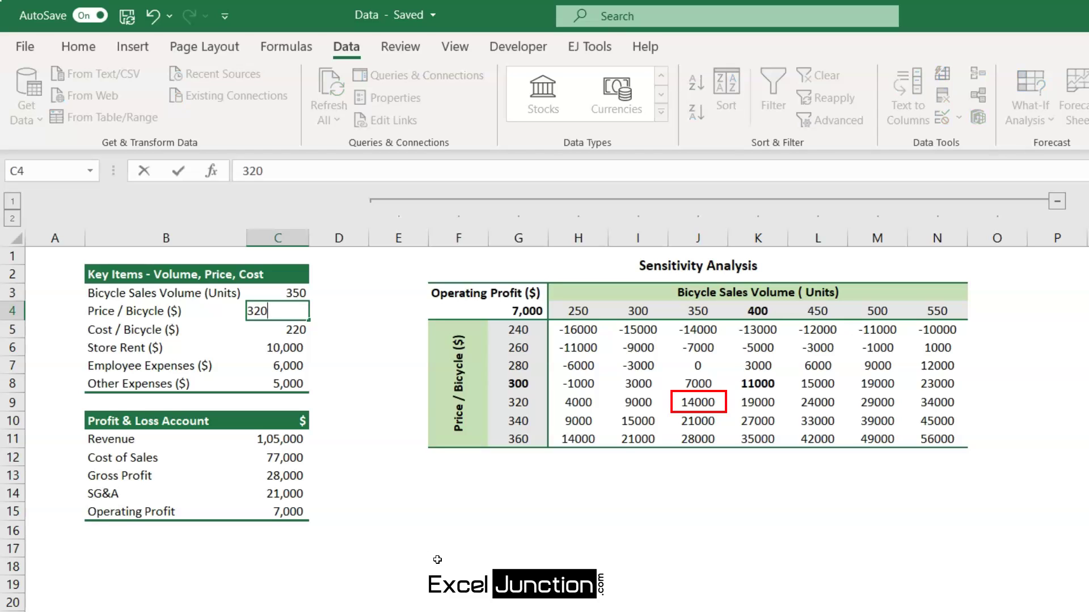
key("Return")
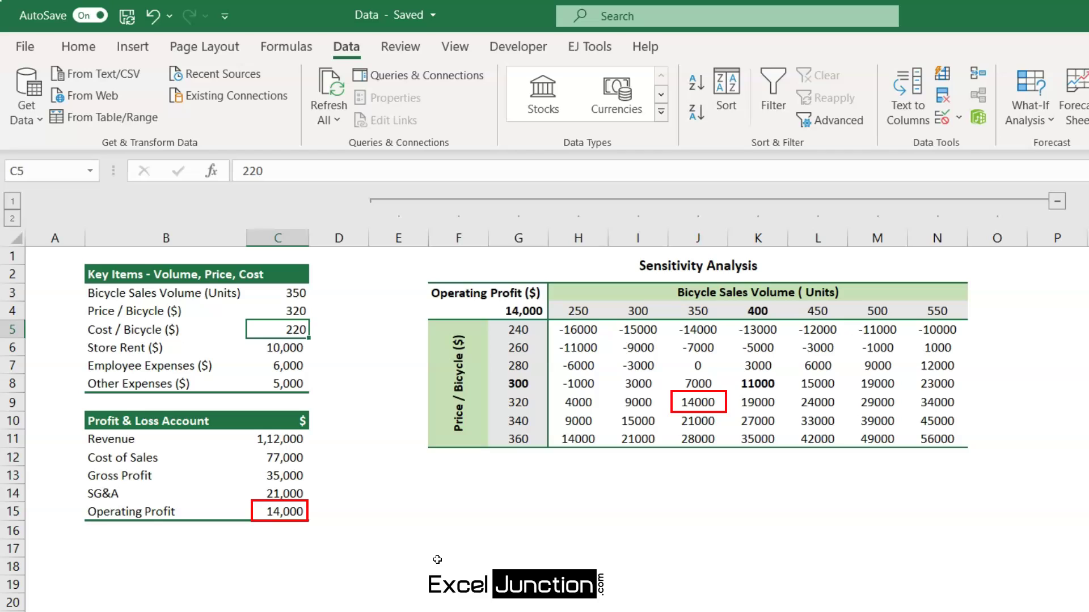